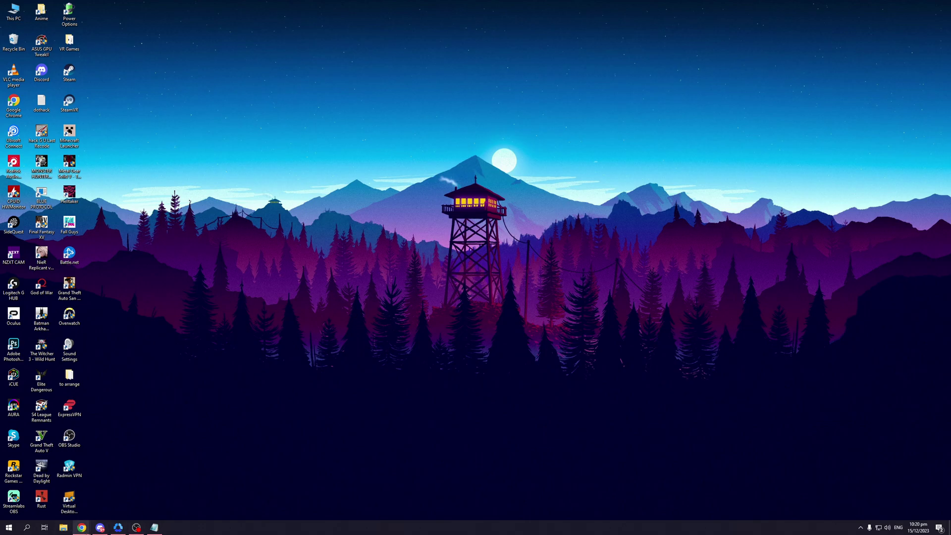
Bring the Fortnite crash help page back to the front and dismiss its context menu
mouse_move(82, 526)
left_click(121, 496)
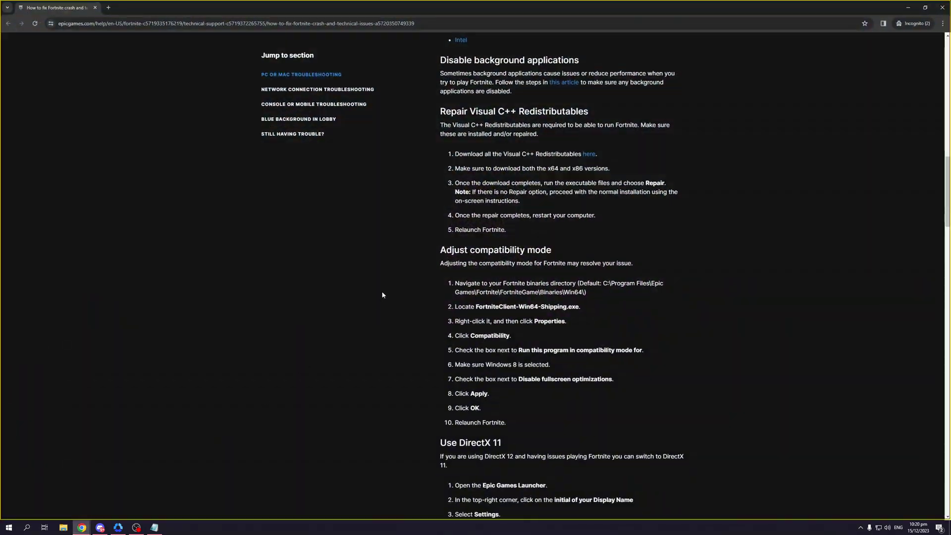
right_click(294, 324)
left_click(160, 246)
Scroll the help article up to its title and minimize Chrome to reveal the desktop
scroll(255, 332, "up", 8)
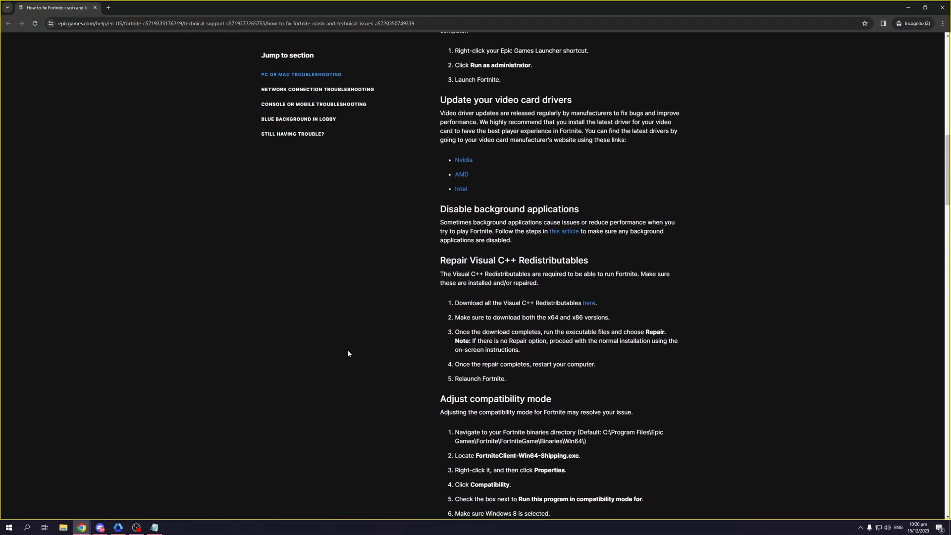
scroll(344, 357, "up", 8)
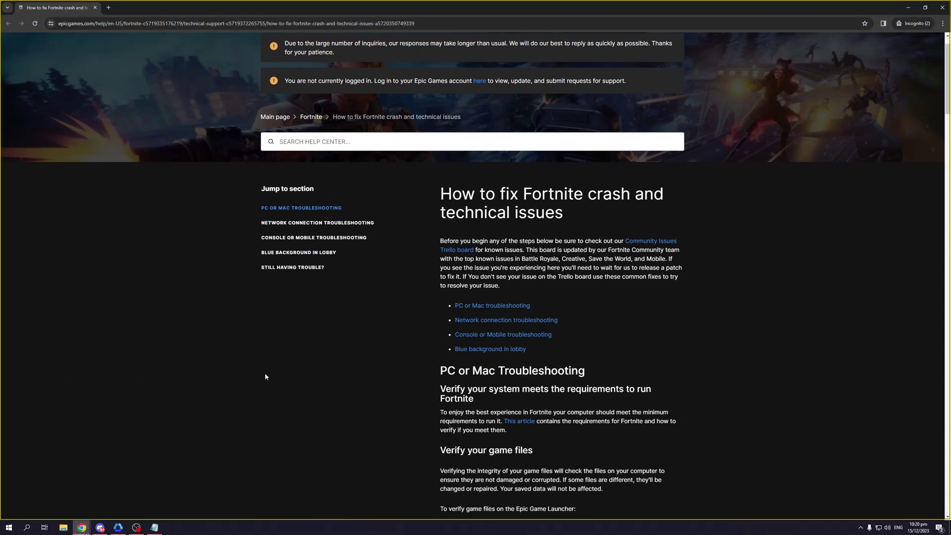
left_click(908, 8)
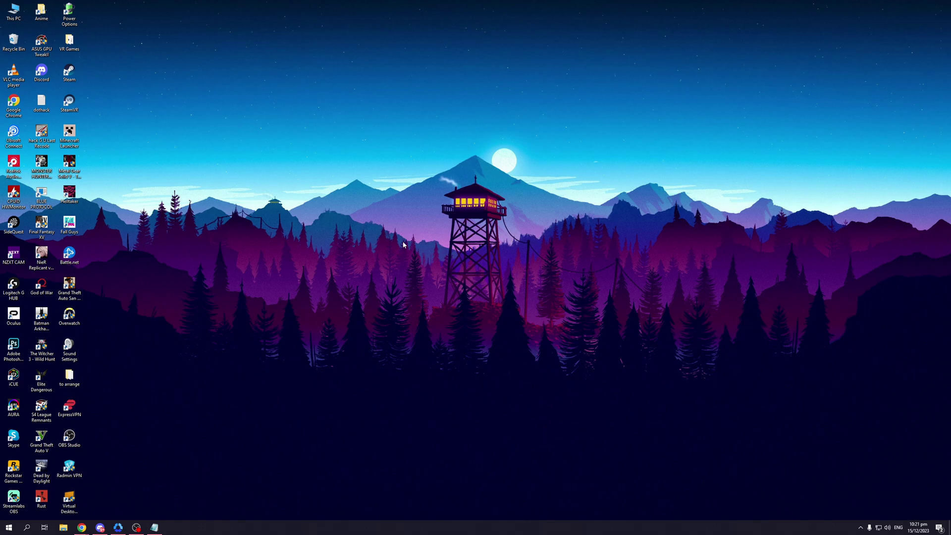
Launch NVIDIA Control Panel from the desktop menu, maximized, on the RTX 3080 home page (driver 546.29)
right_click(414, 207)
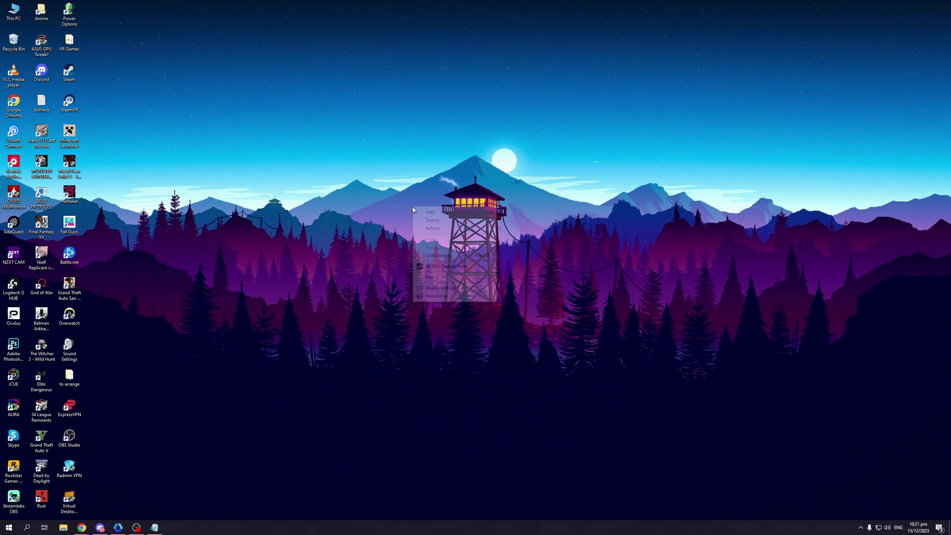
left_click(448, 266)
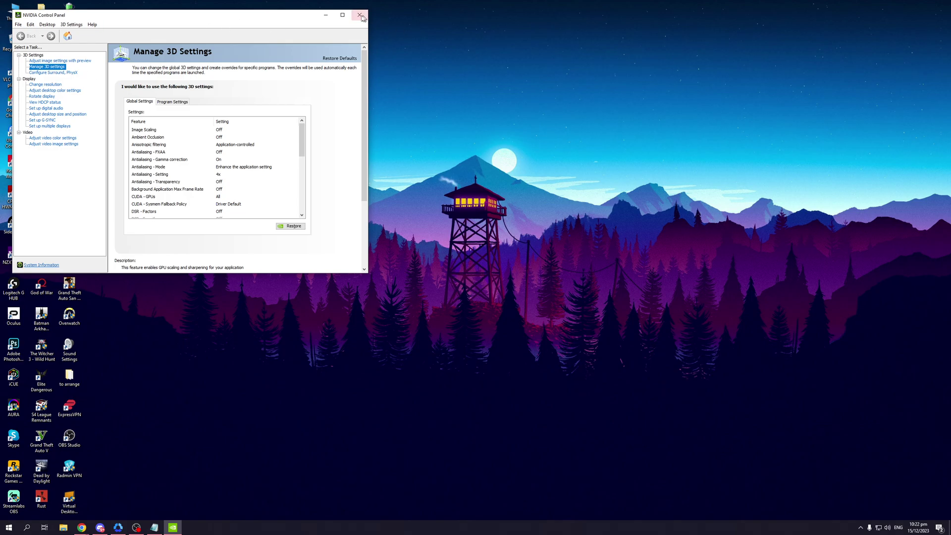
left_click(342, 15)
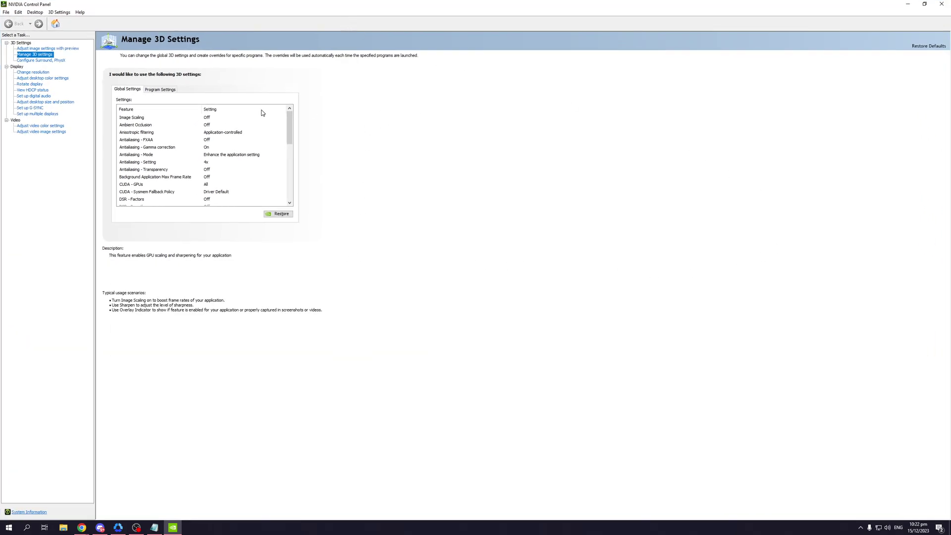
left_click(56, 25)
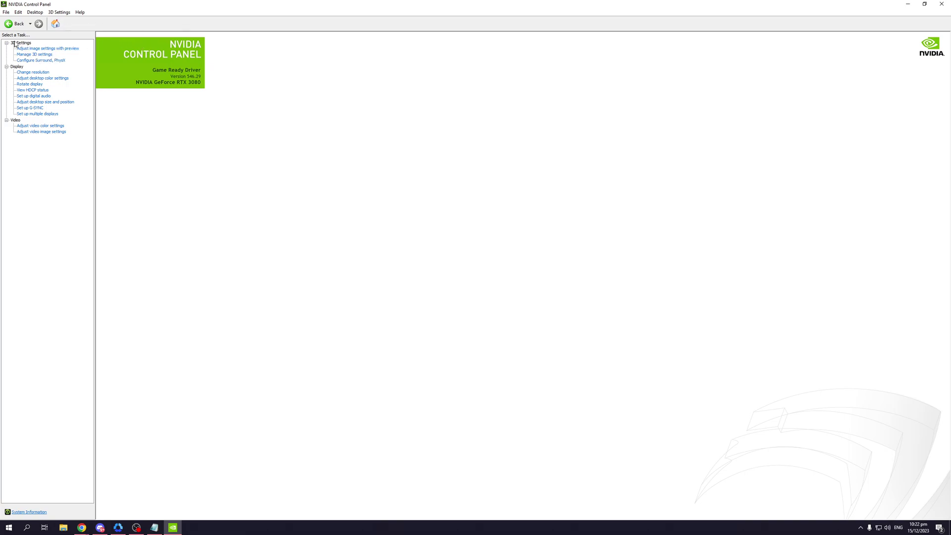
Open Manage 3D Settings on the Program Settings tab for Assetto Corsa Competizione
left_click(37, 54)
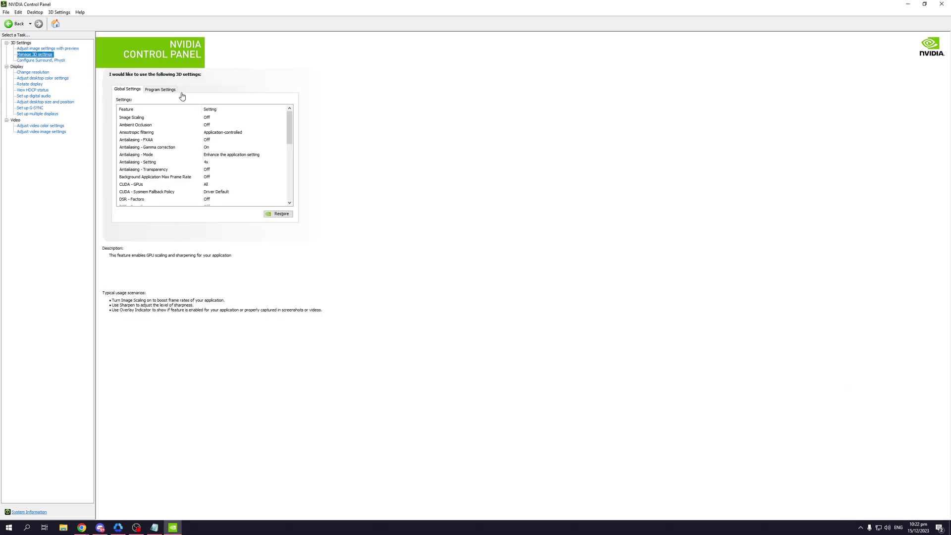
left_click(161, 90)
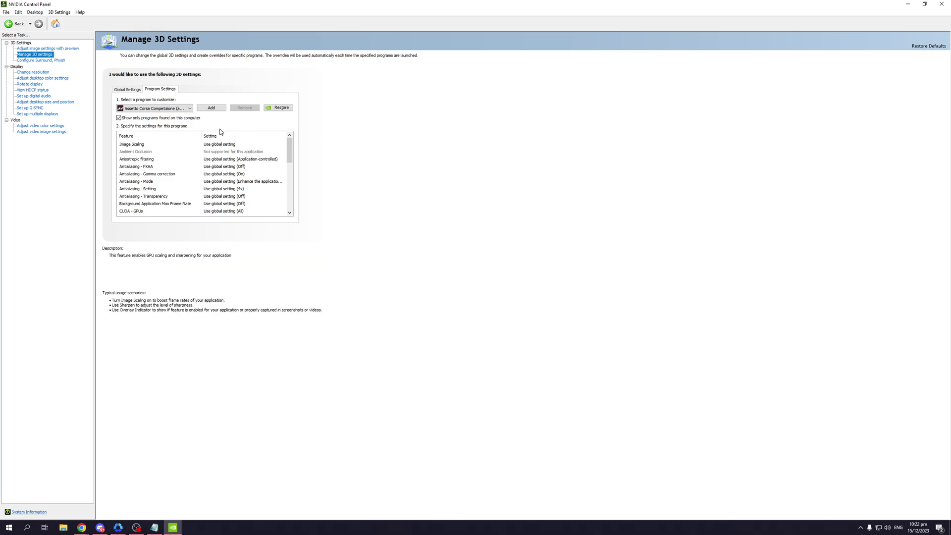
Keep Assetto Corsa Competizione selected and scroll its settings list down to the OpenGL GPU and power options
left_click(181, 109)
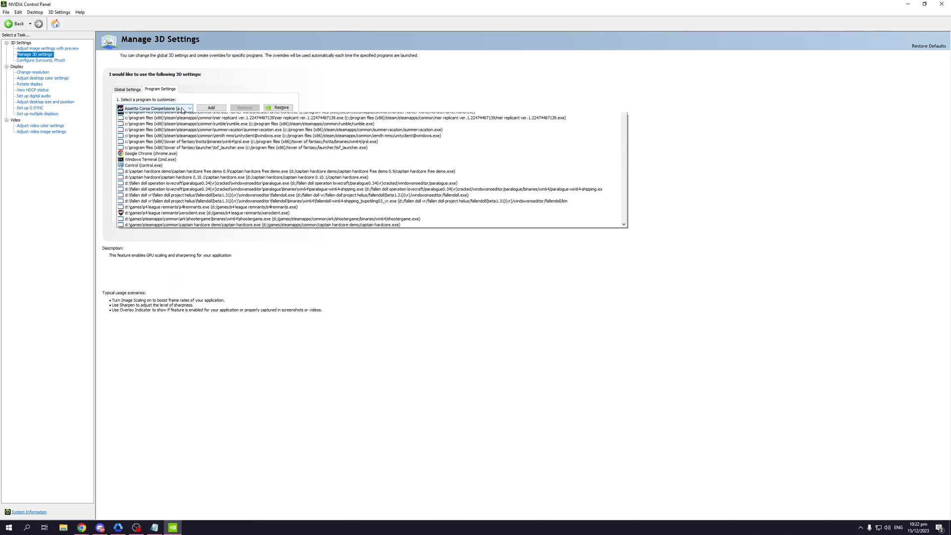
left_click(181, 108)
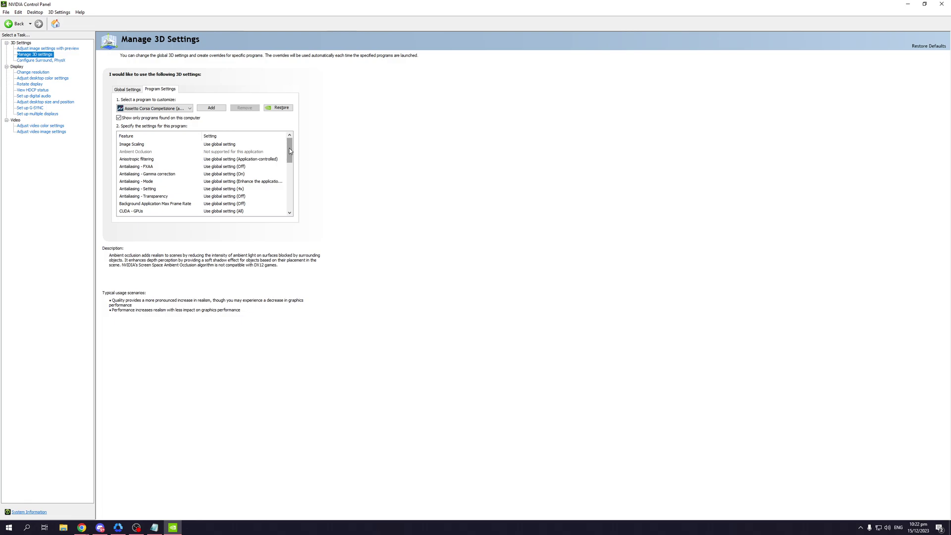
left_click_drag(290, 151, 292, 177)
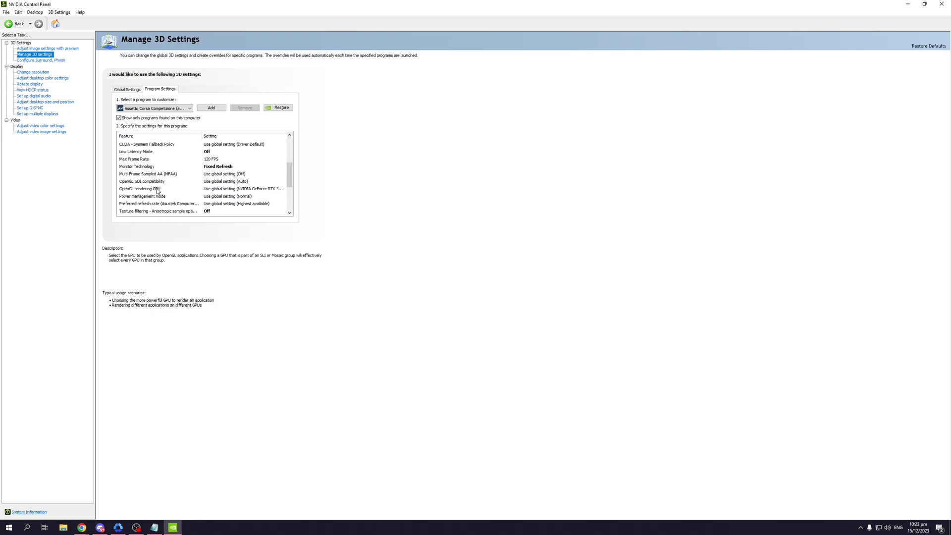
left_click(258, 190)
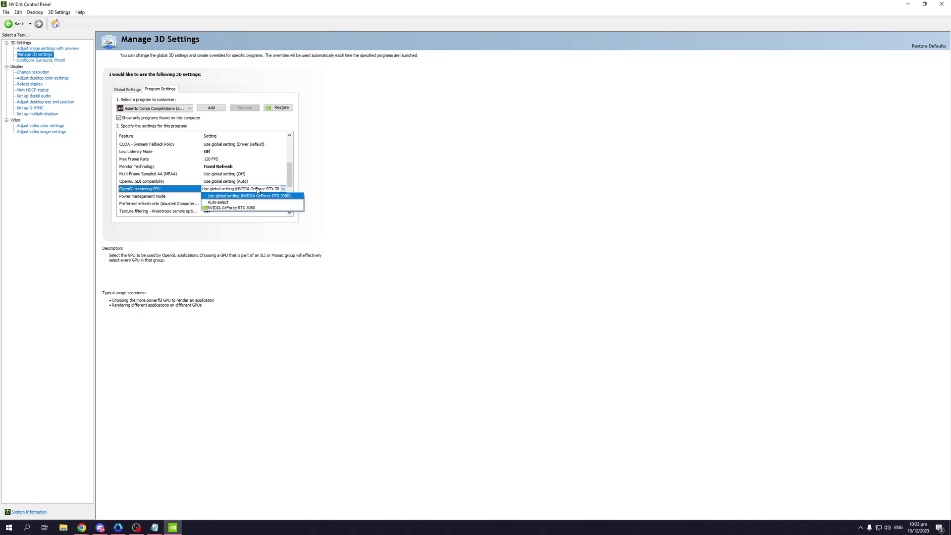
left_click(414, 180)
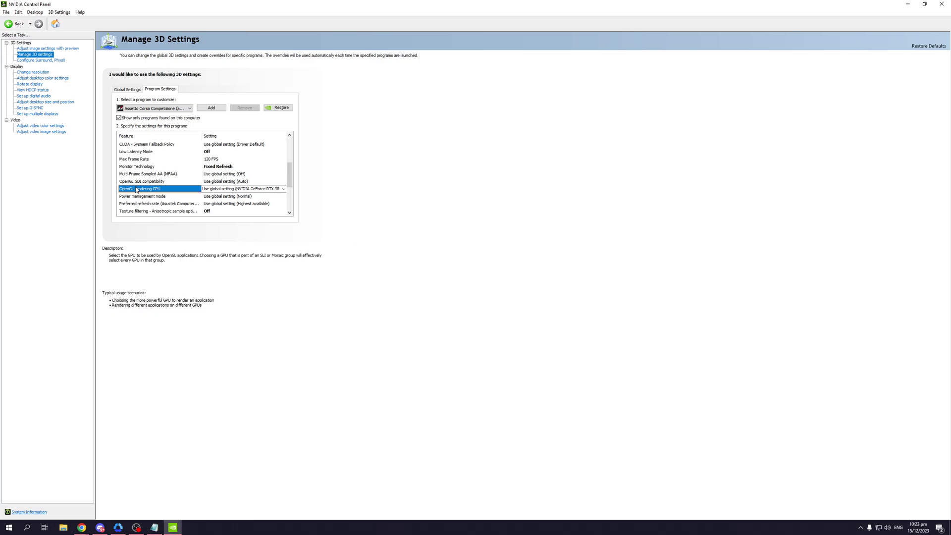
left_click(238, 189)
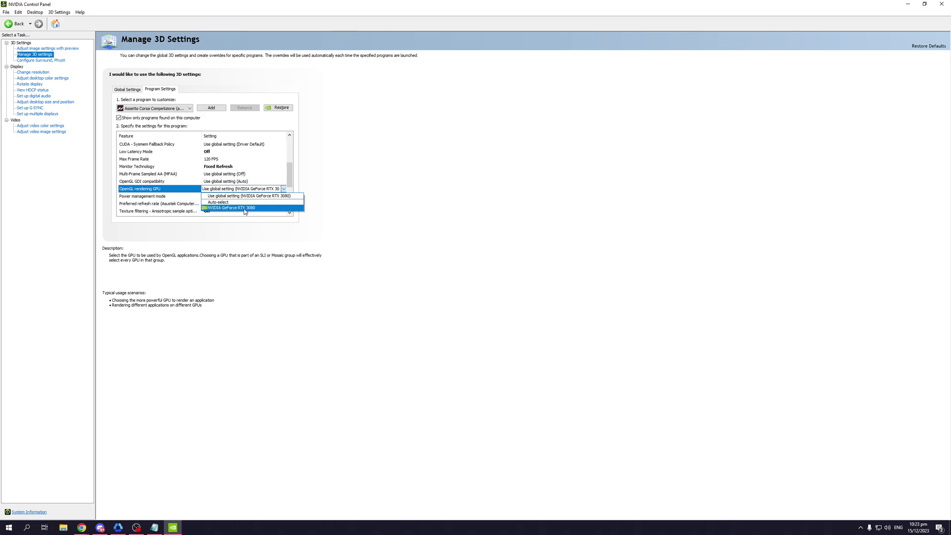
left_click(370, 194)
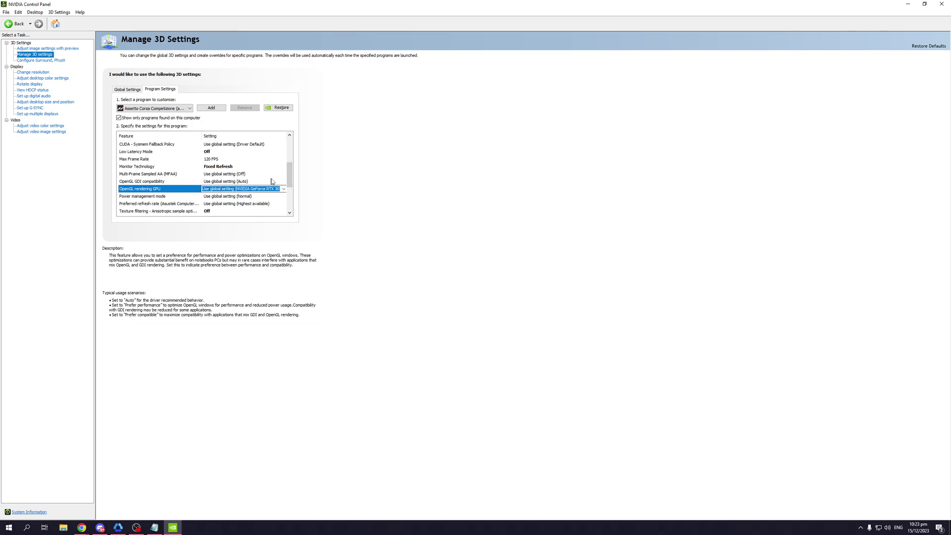
mouse_move(292, 176)
left_mouse_down()
mouse_move(294, 152)
mouse_move(292, 175)
left_mouse_up()
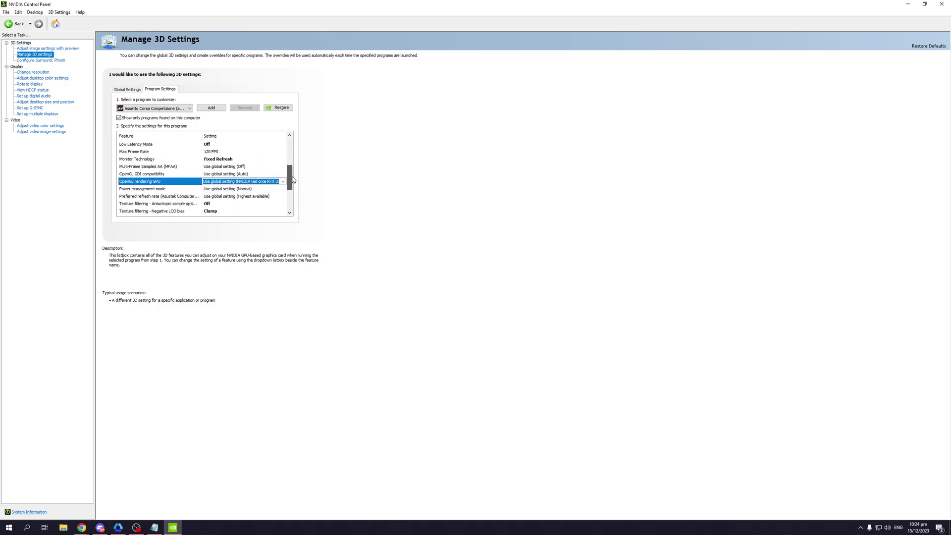
scroll(292, 180, "down", 3)
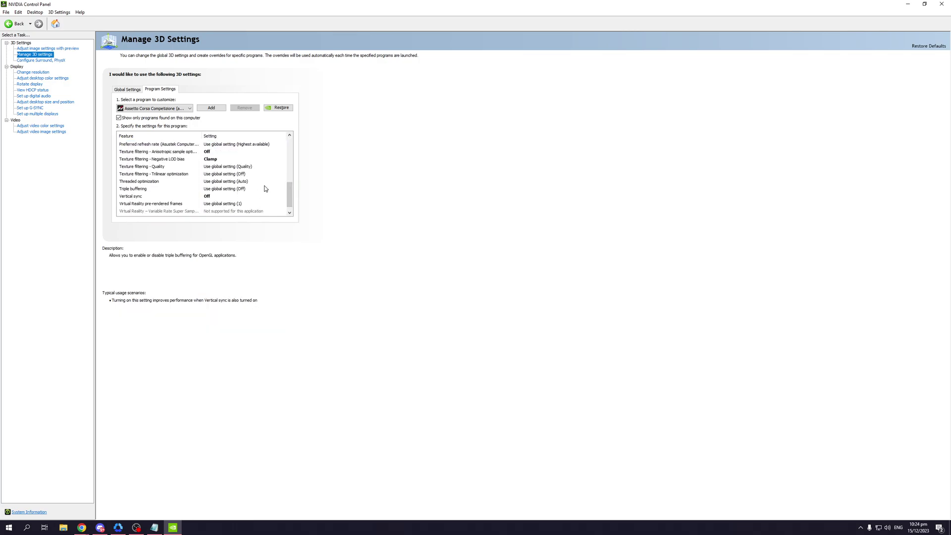
mouse_move(290, 193)
left_mouse_down()
mouse_move(292, 202)
mouse_move(289, 185)
left_mouse_up()
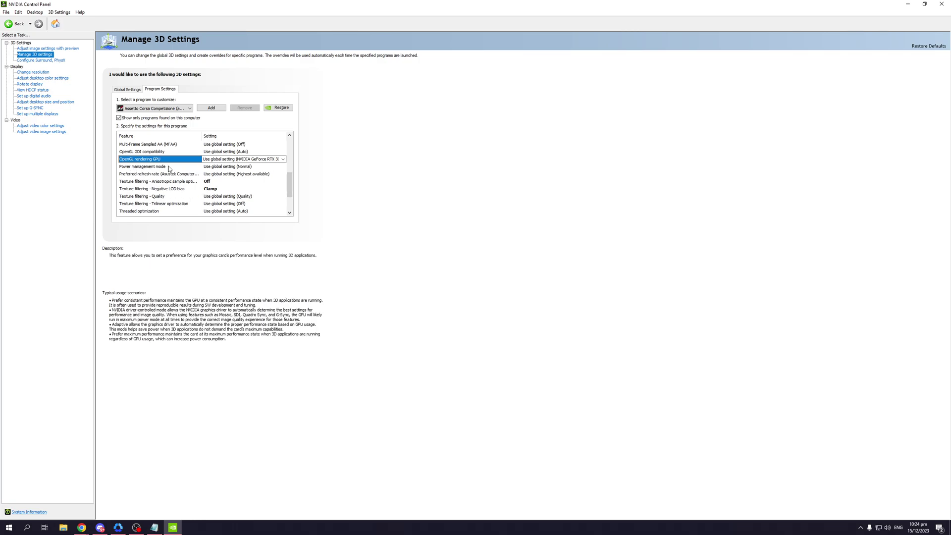
left_click(250, 167)
left_click(250, 167)
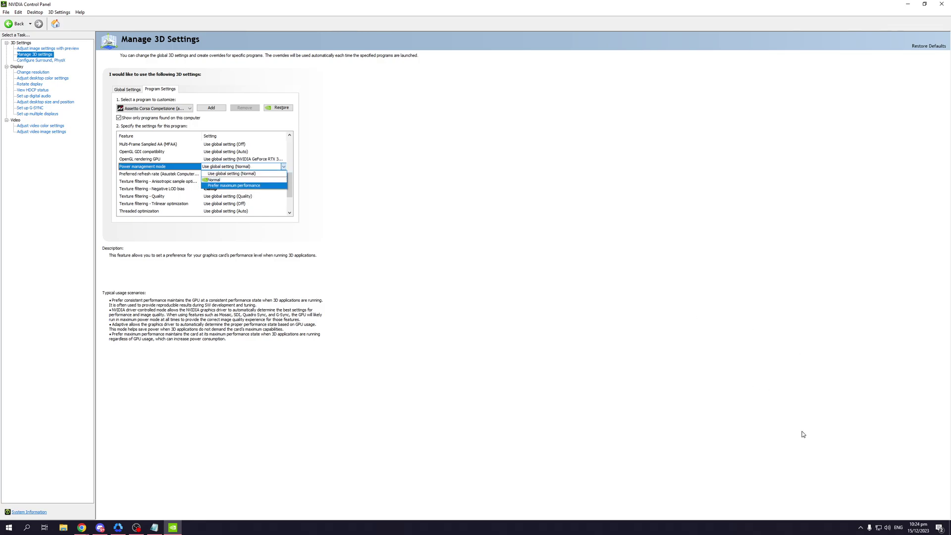
left_click(803, 434)
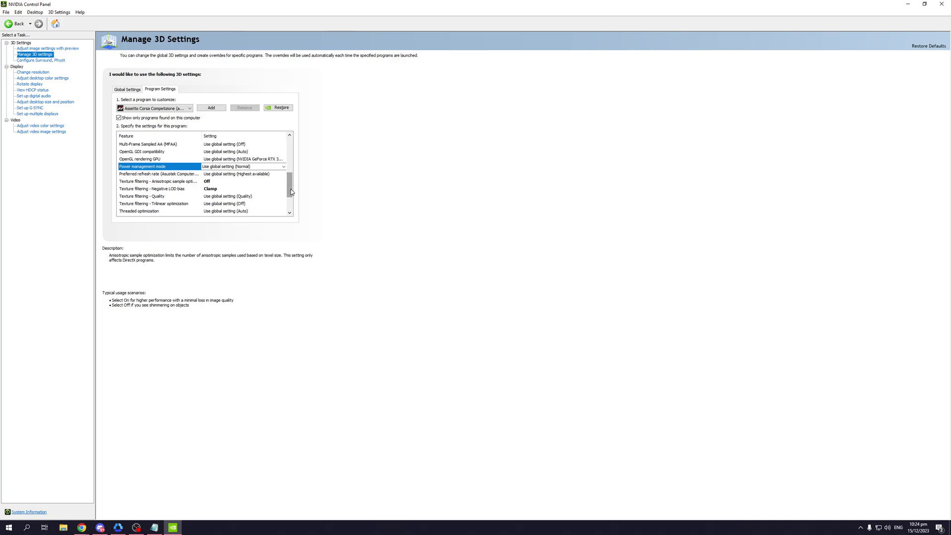
left_click_drag(291, 192, 306, 211)
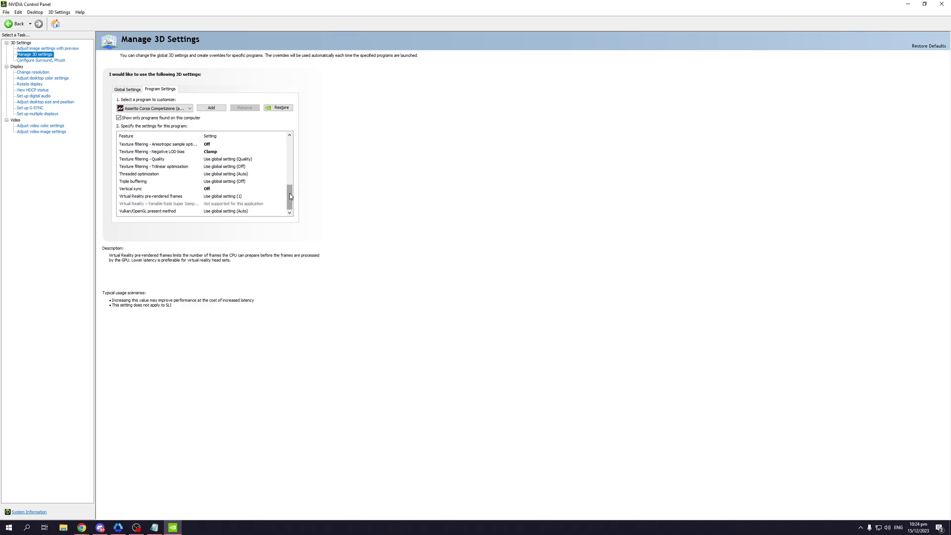
scroll(290, 197, "up", 3)
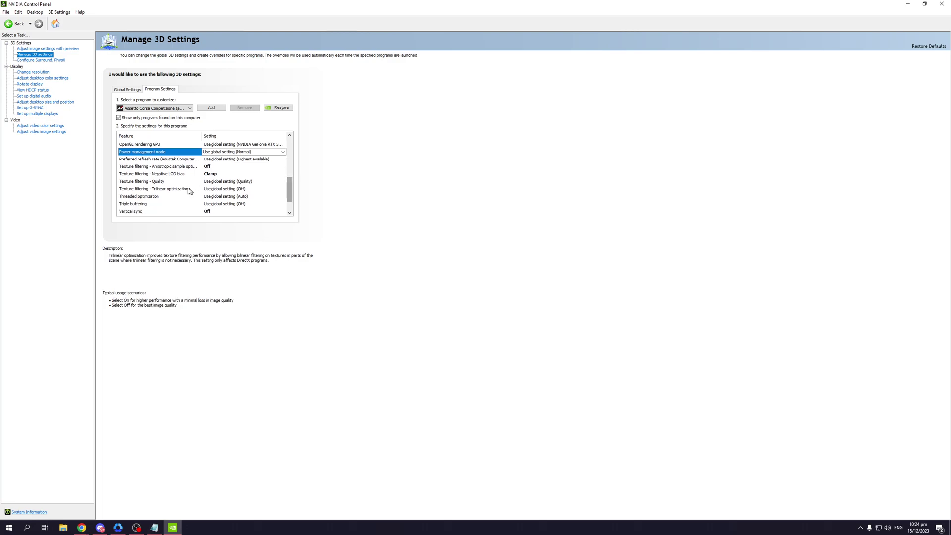
left_click(247, 182)
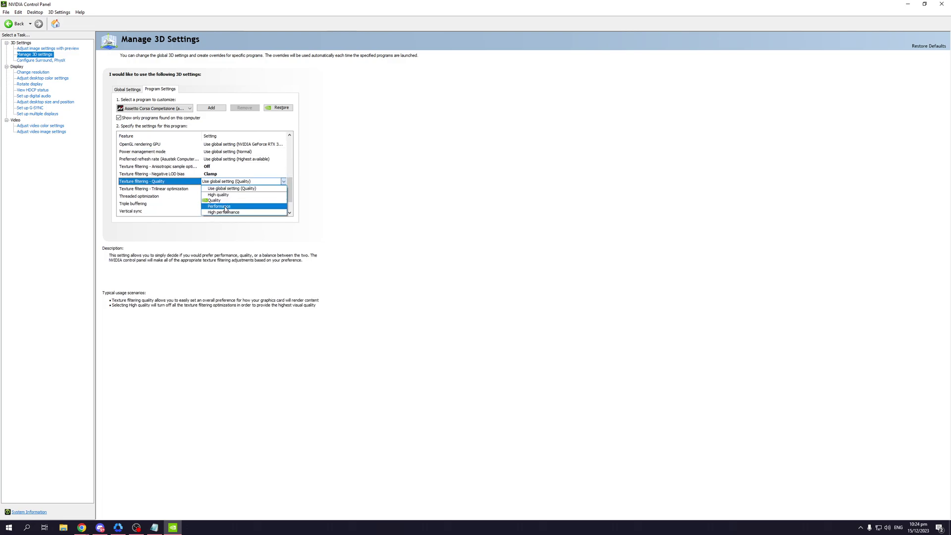
left_click(465, 202)
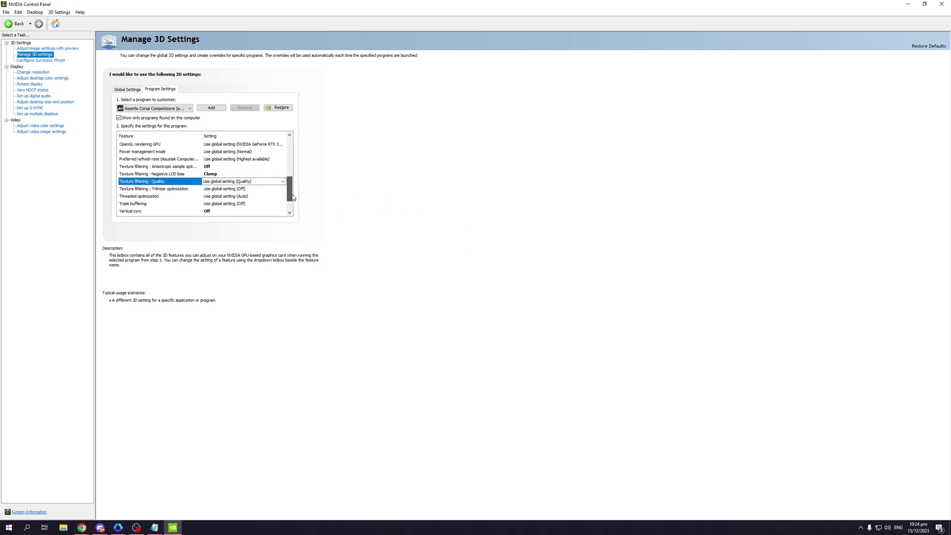
left_click_drag(290, 198, 297, 152)
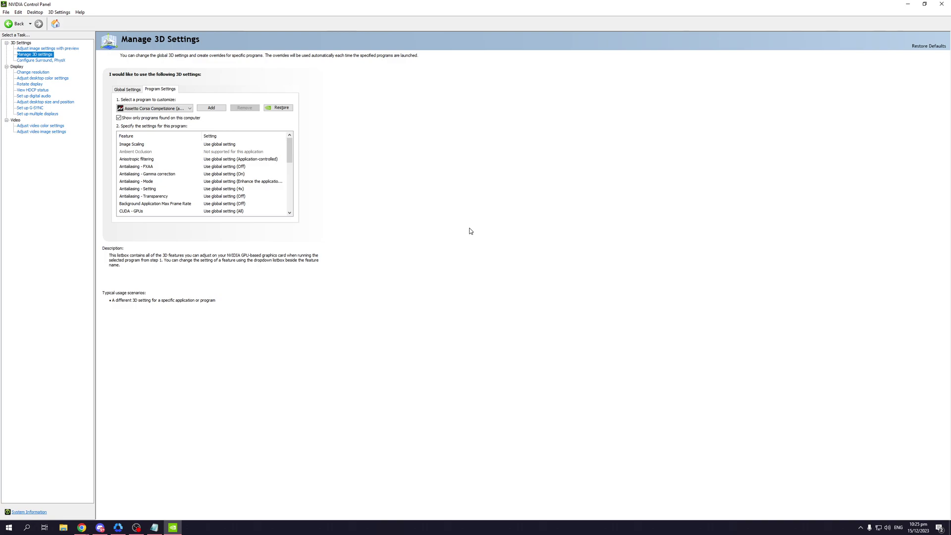
mouse_move(261, 184)
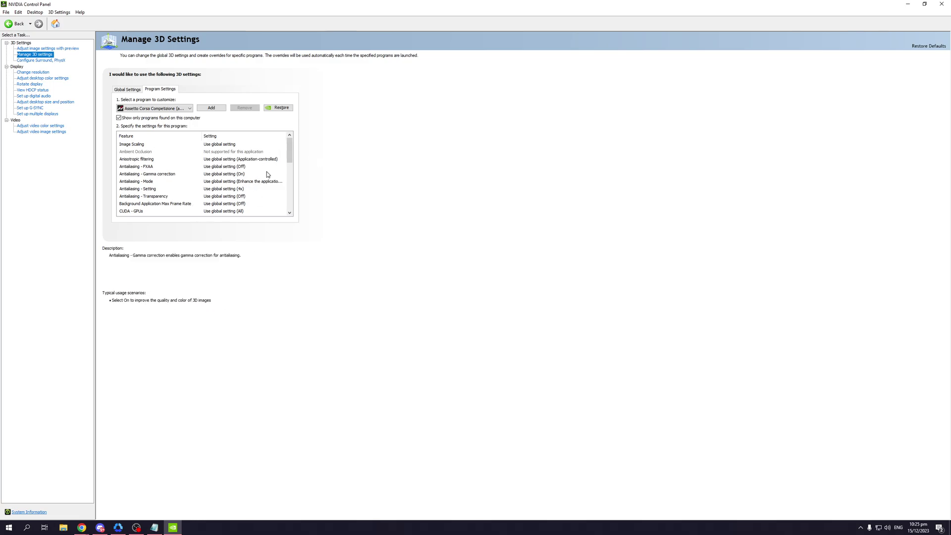
mouse_move(251, 162)
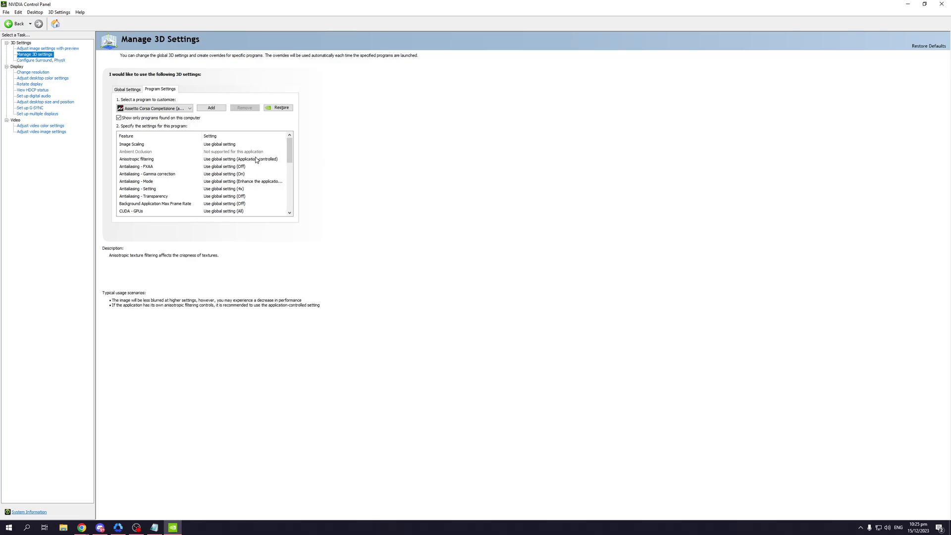
left_click(258, 162)
left_click(258, 161)
left_click(418, 190)
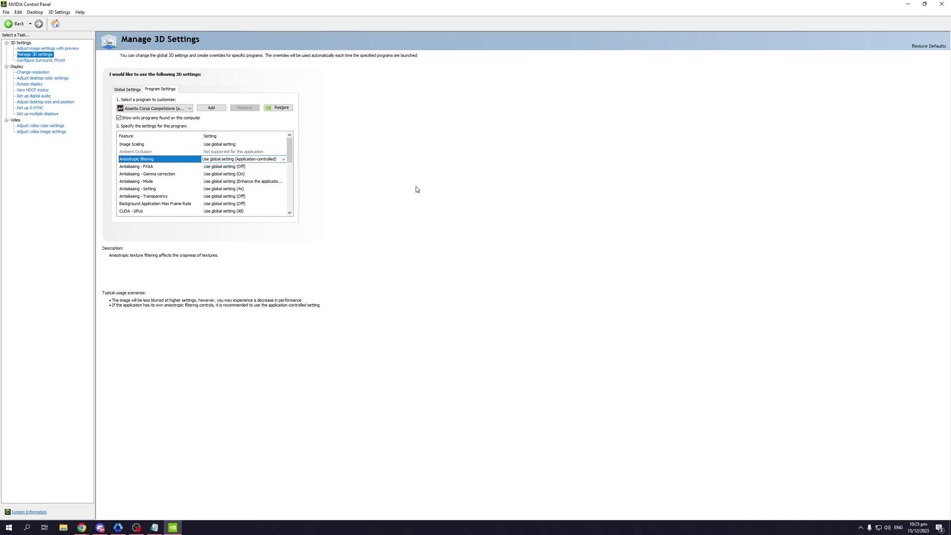
left_click(262, 159)
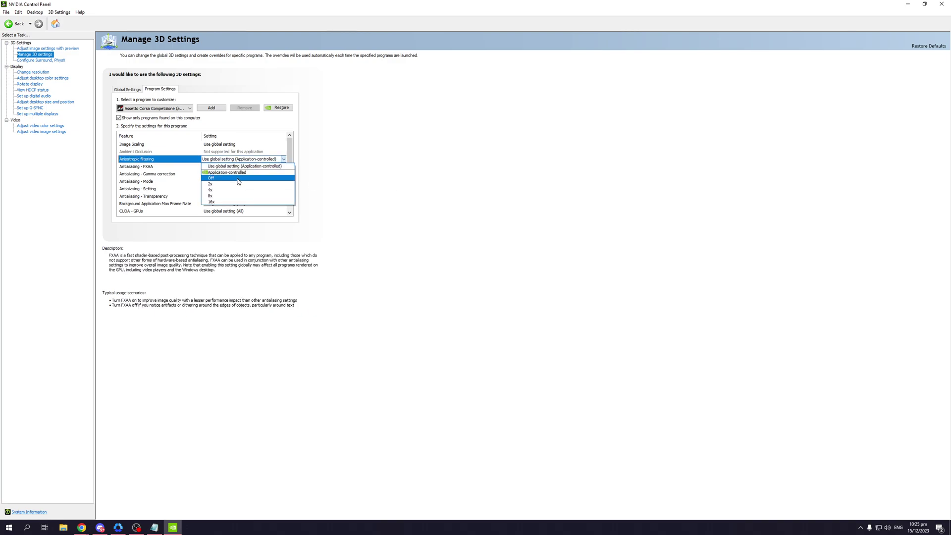
left_click(393, 163)
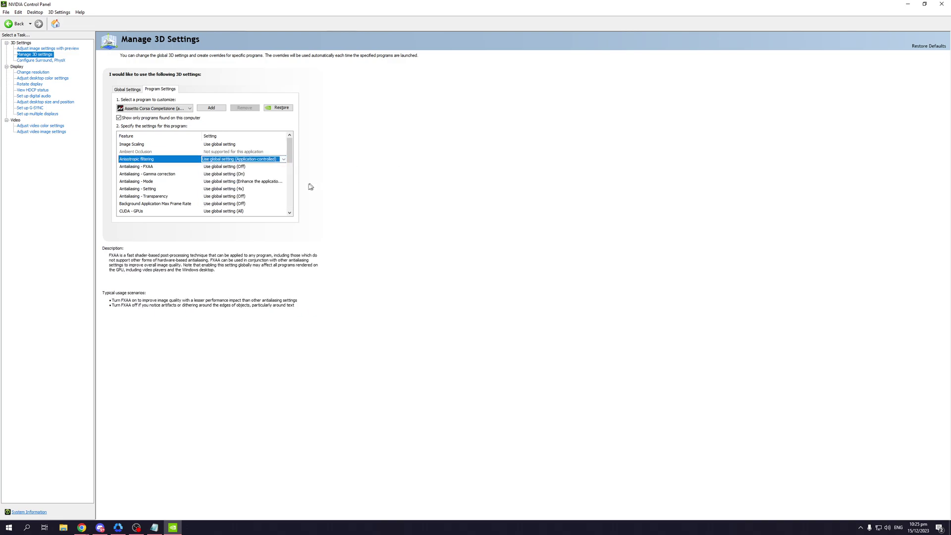
left_click(241, 182)
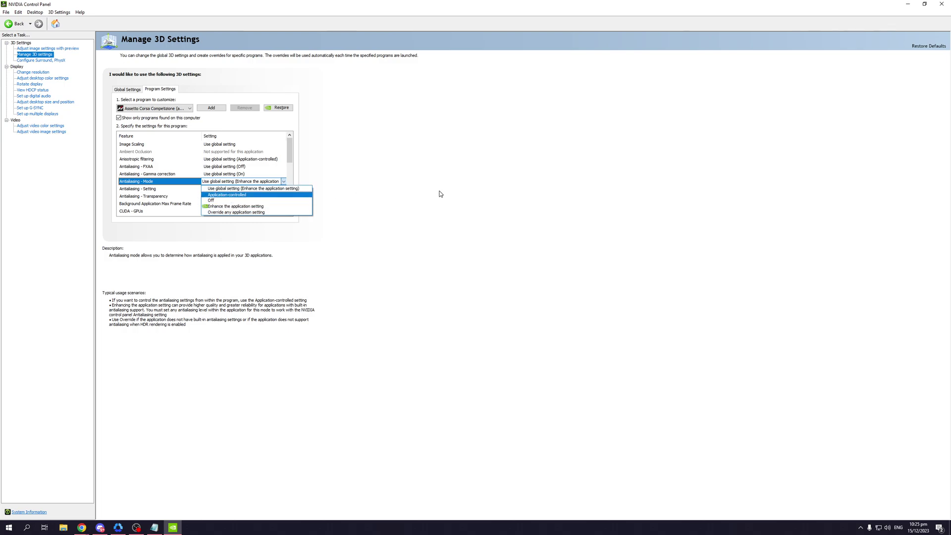
left_click(455, 235)
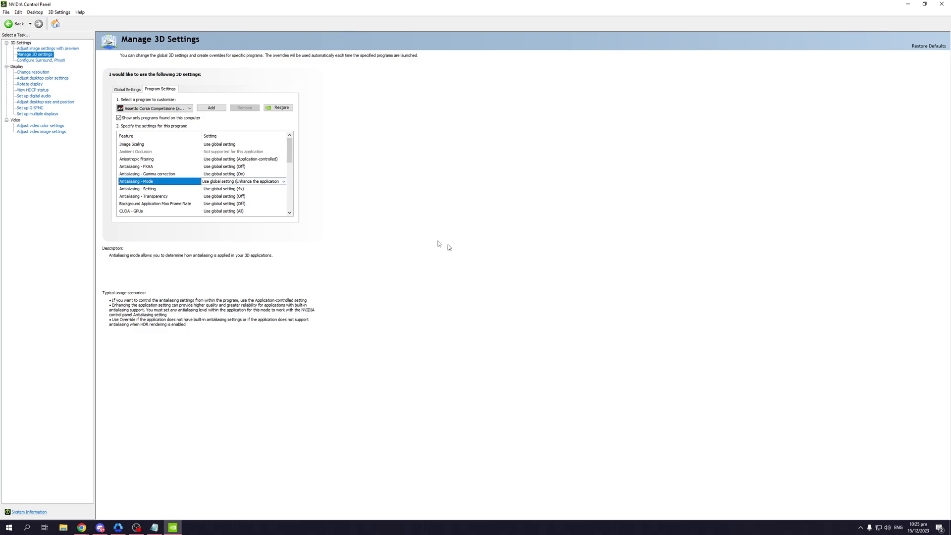
left_click(269, 183)
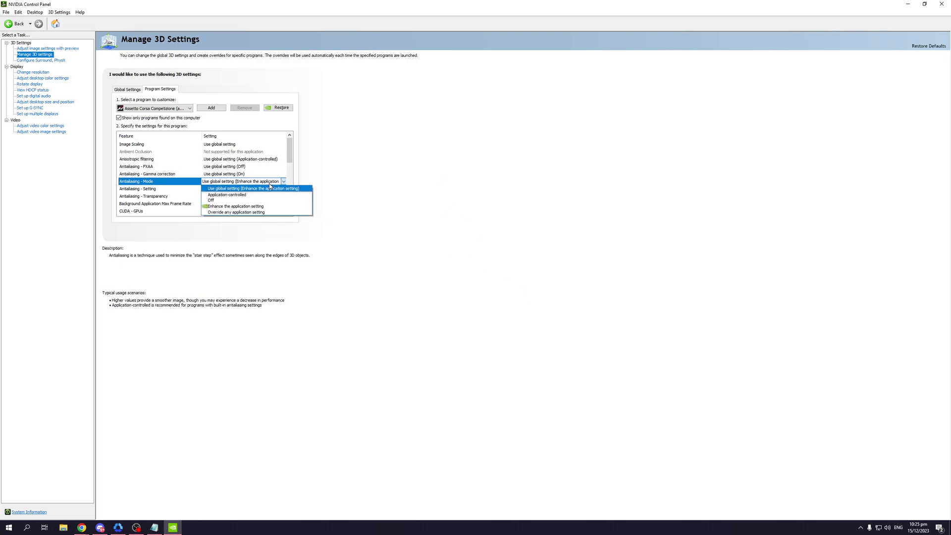
left_click(451, 183)
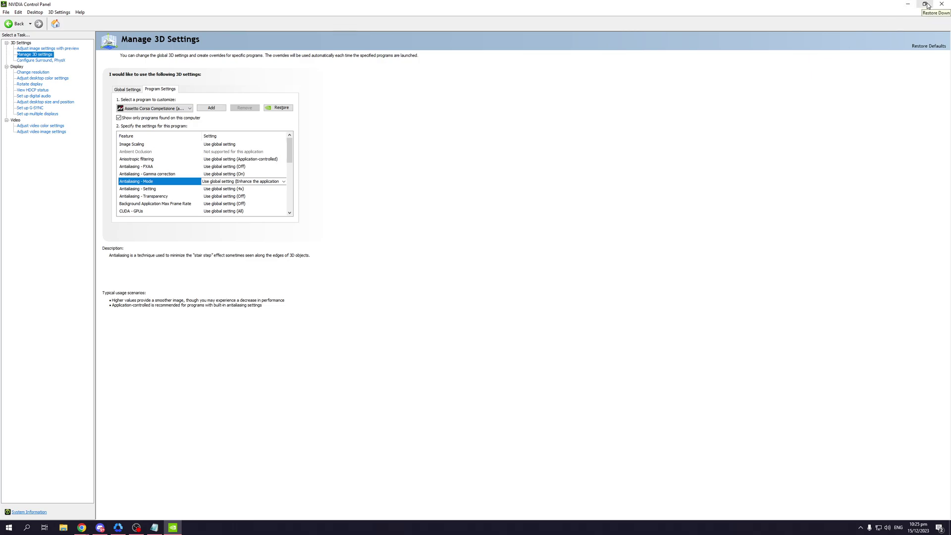
Restore the control panel from full screen and bring Chrome's Fortnite crash-fix help page forward
left_click(925, 4)
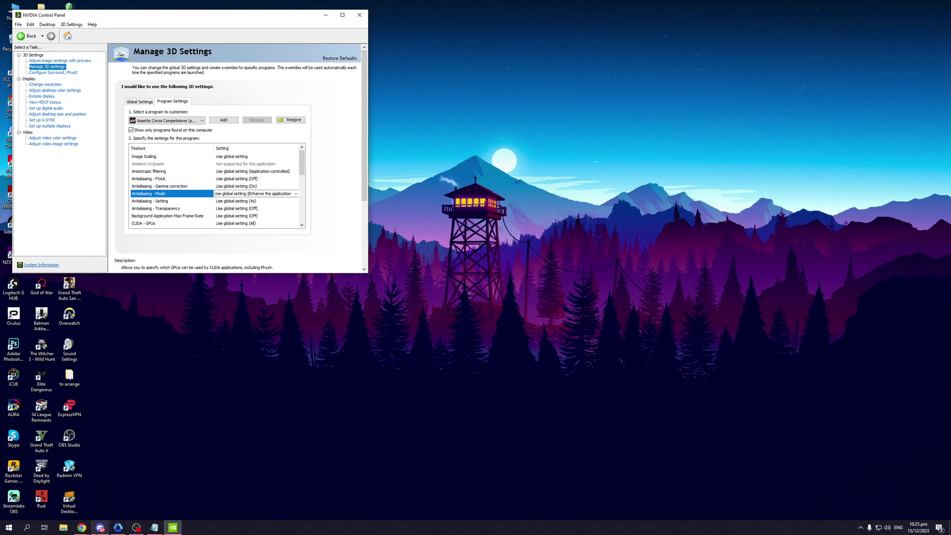
mouse_move(87, 528)
left_click(127, 495)
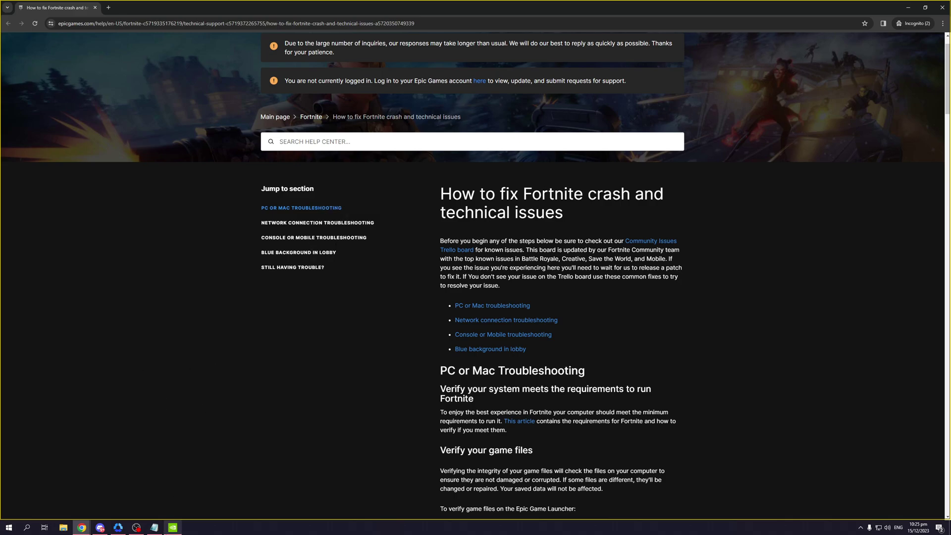
Bring NVIDIA Control Panel to the front and close it
mouse_move(173, 527)
left_click(173, 492)
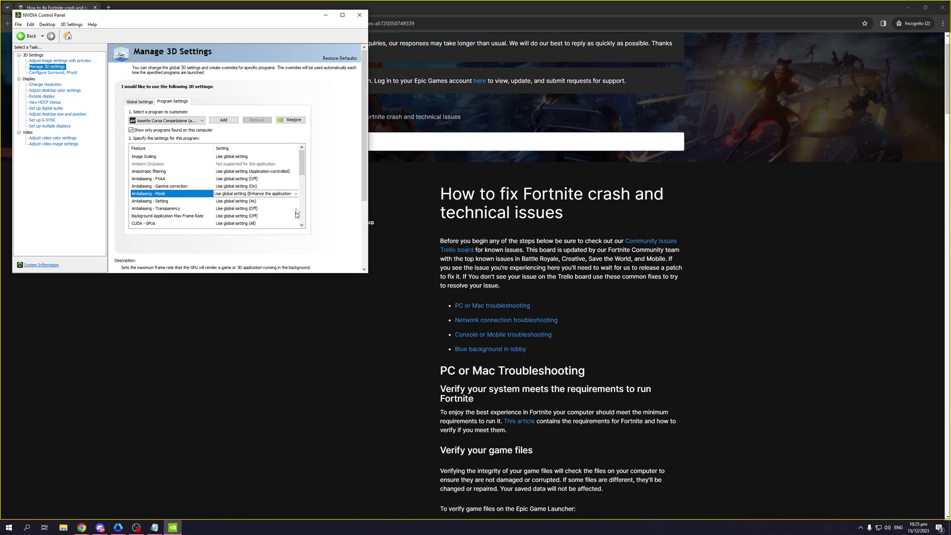
left_click(360, 14)
Scroll down the Fortnite crash-fix help article, opening and dismissing its context menu twice
scroll(242, 385, "down", 9)
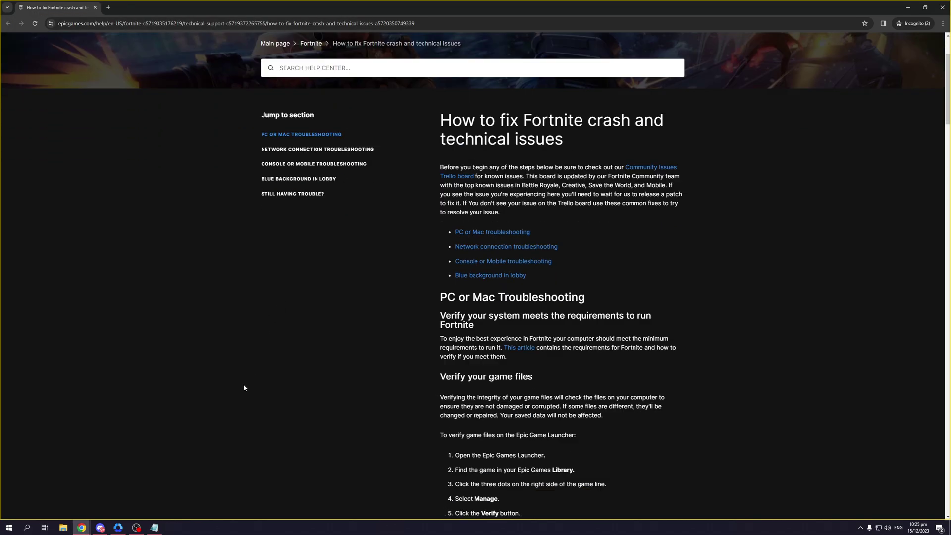
right_click(291, 341)
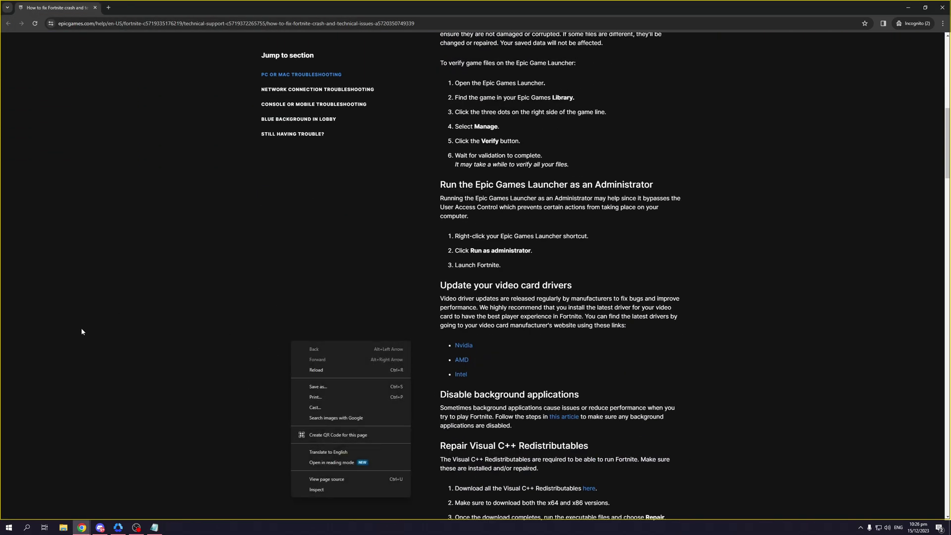
left_click(179, 257)
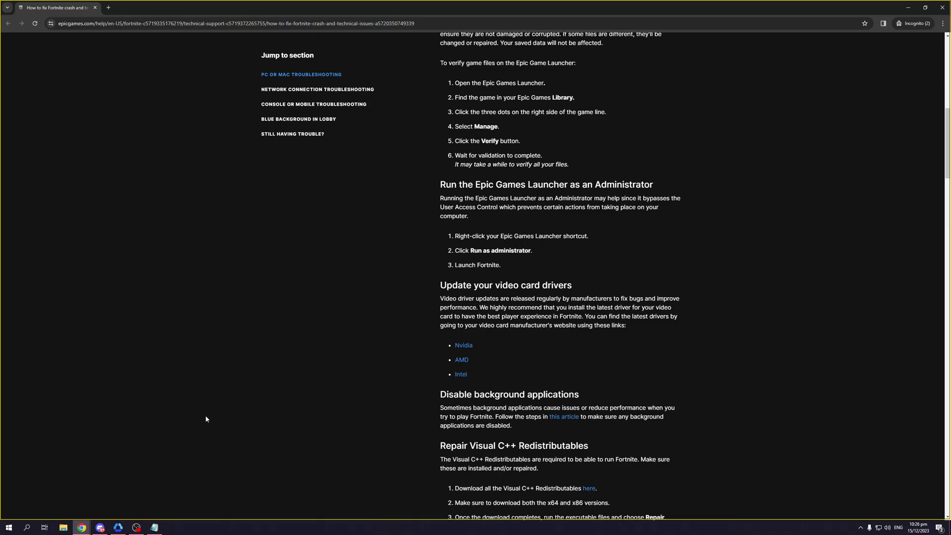
right_click(239, 392)
left_click(170, 373)
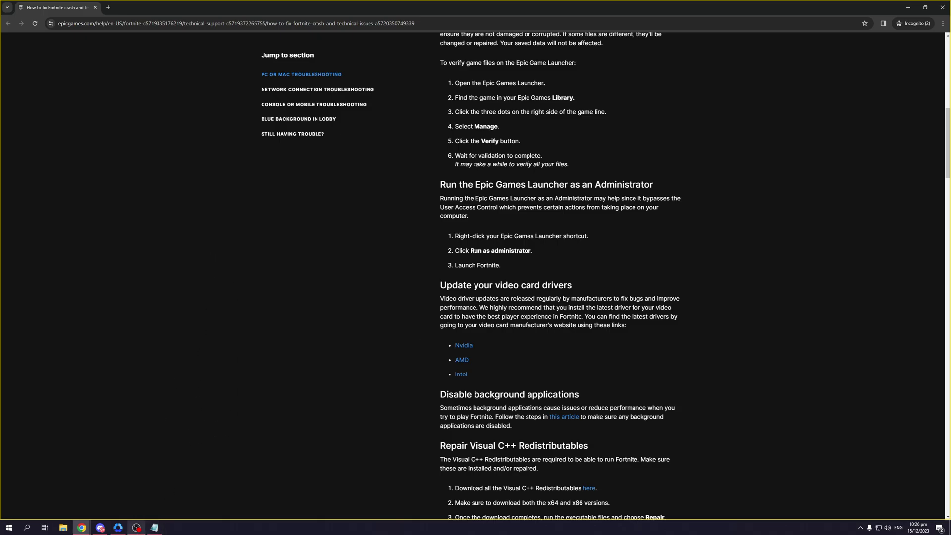